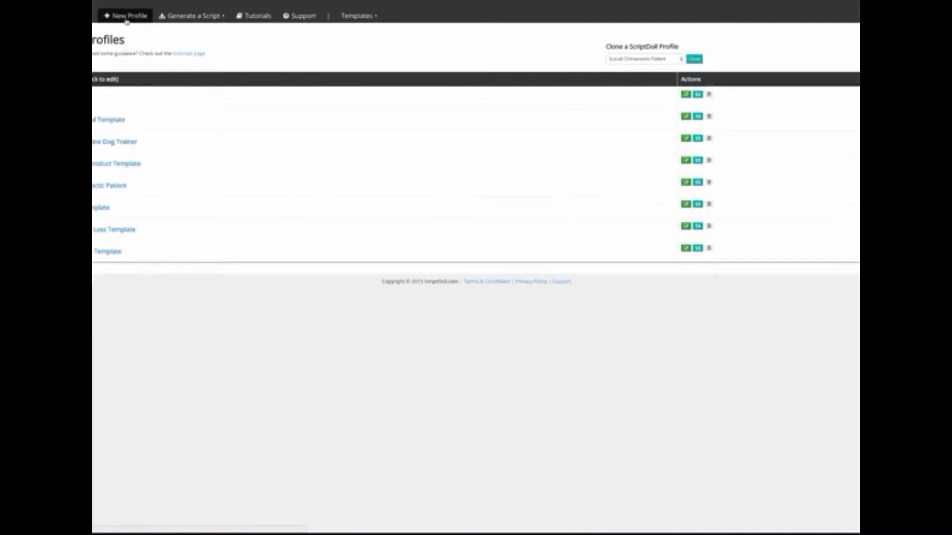
Step: Start a new profile and clone the IM Product Template into it
{"action": "left_click", "coordinate": [127, 17]}
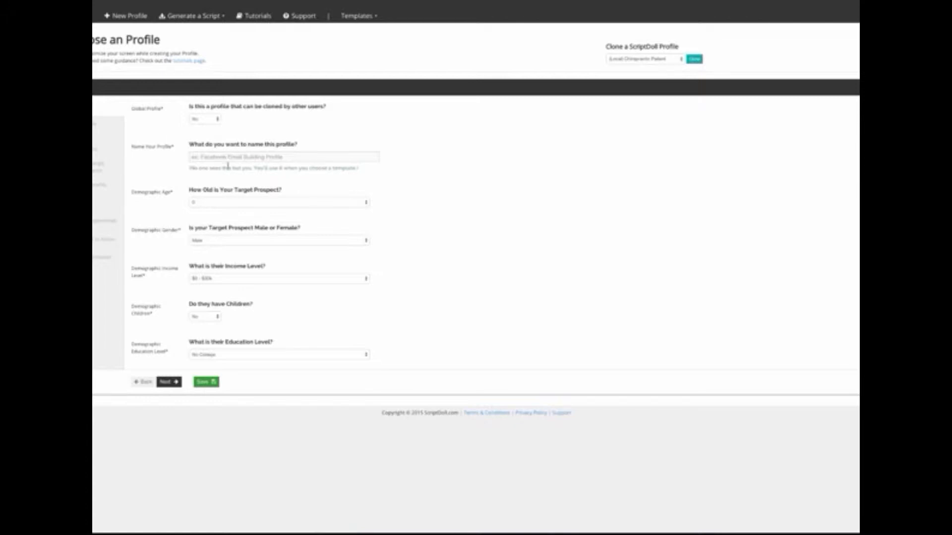
{"action": "left_click", "coordinate": [625, 59]}
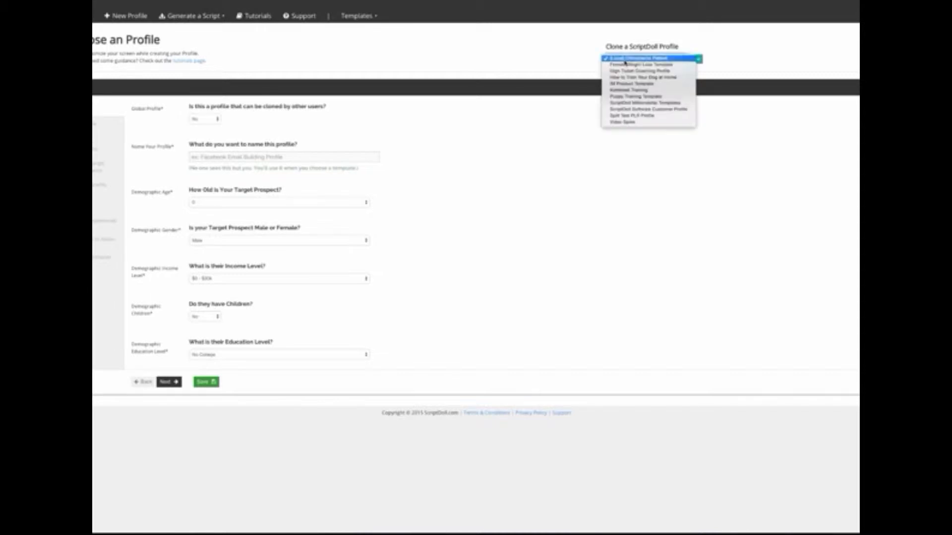
{"action": "left_click", "coordinate": [633, 87]}
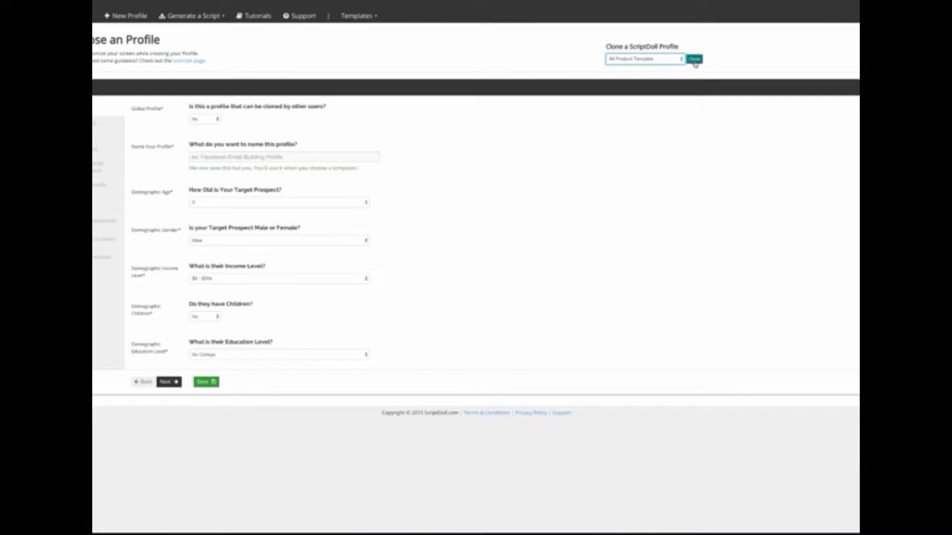
{"action": "left_click", "coordinate": [694, 59]}
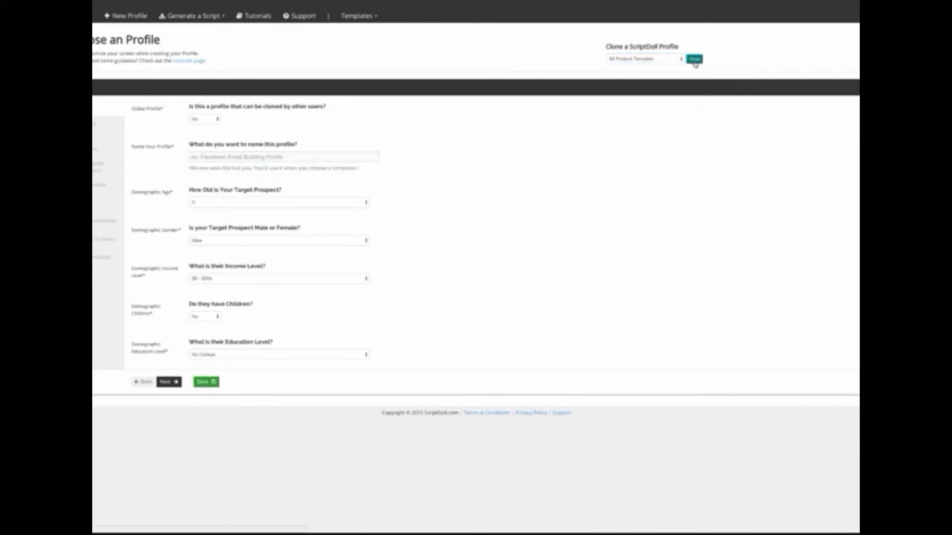
Step: Rename the cloned profile to the owner's first name in possessive form followed by "Test IM Product", and save it
{"action": "triple_click", "coordinate": [252, 176]}
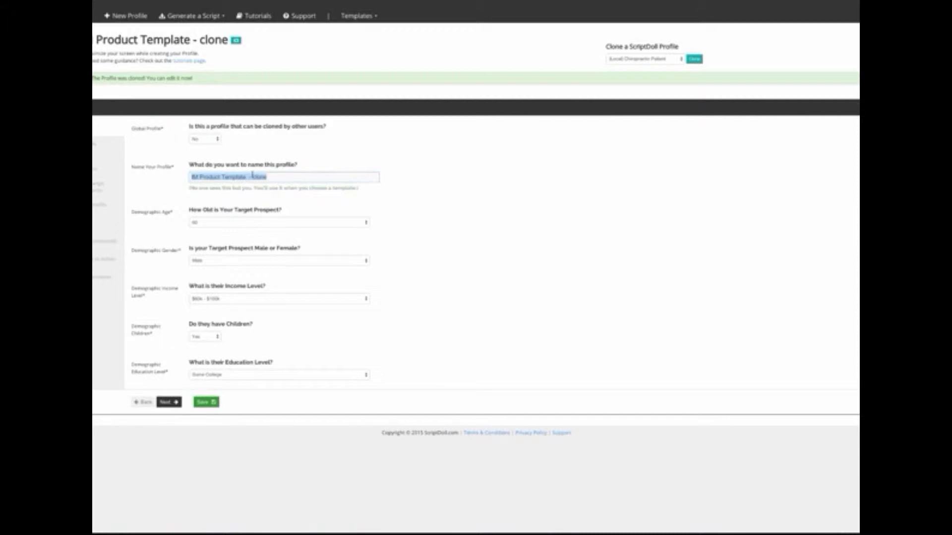
{"action": "type", "text": "bl"}
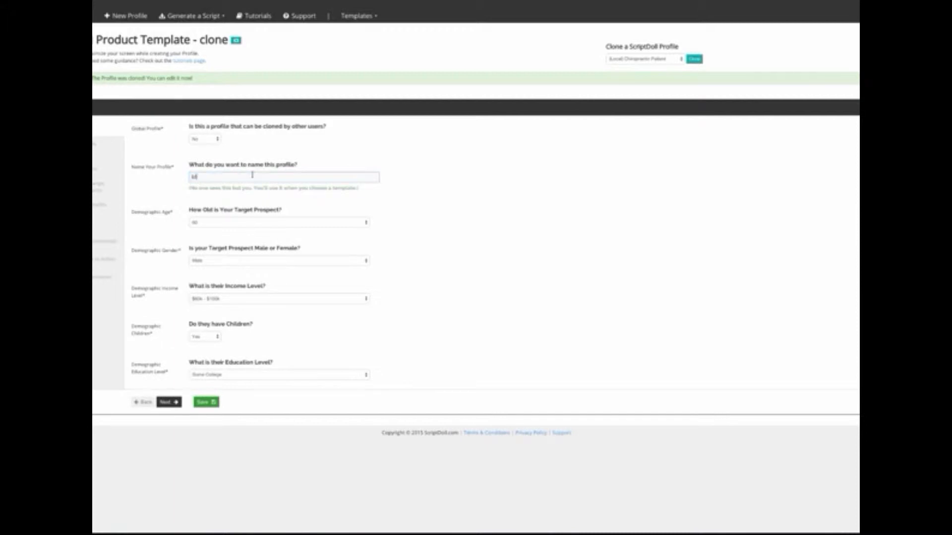
{"action": "key", "text": "BackSpace"}
{"action": "key", "text": "BackSpace"}
{"action": "type", "text": "Bill's Test IM Product"}
{"action": "left_click", "coordinate": [201, 406]}
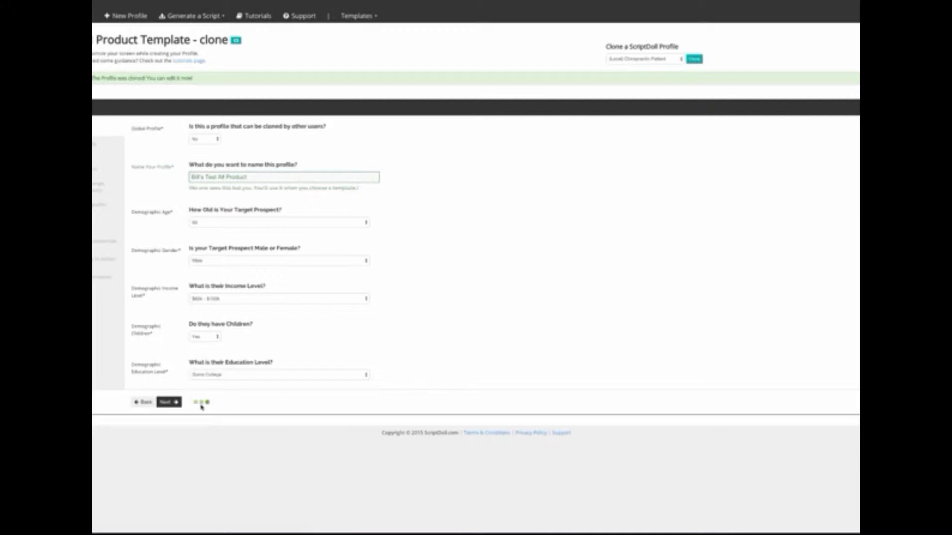
Step: Enter the speaker's name as the person talking to the target in the profile's product details section
{"action": "left_click", "coordinate": [170, 405]}
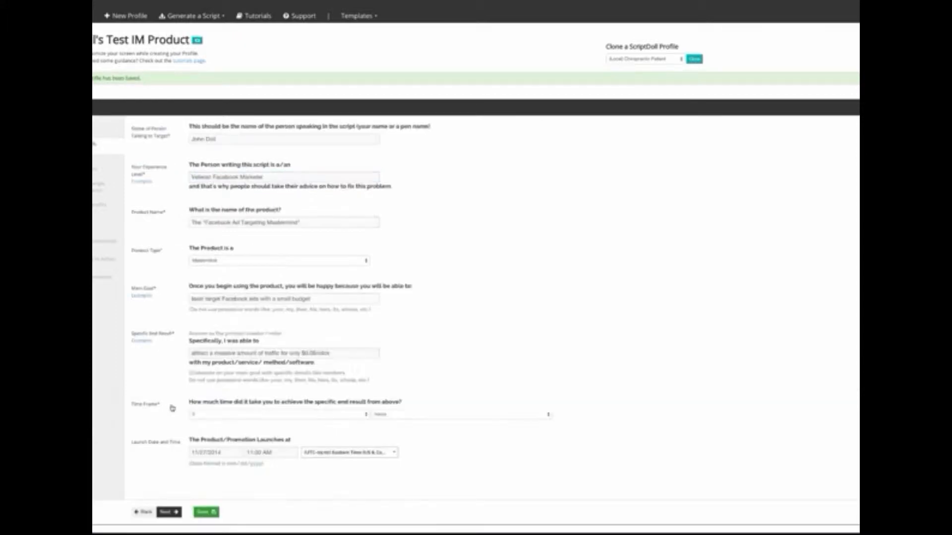
{"action": "triple_click", "coordinate": [240, 138]}
{"action": "type", "text": "Bill G"}
{"action": "key", "text": "Tab"}
{"action": "left_click", "coordinate": [261, 180]}
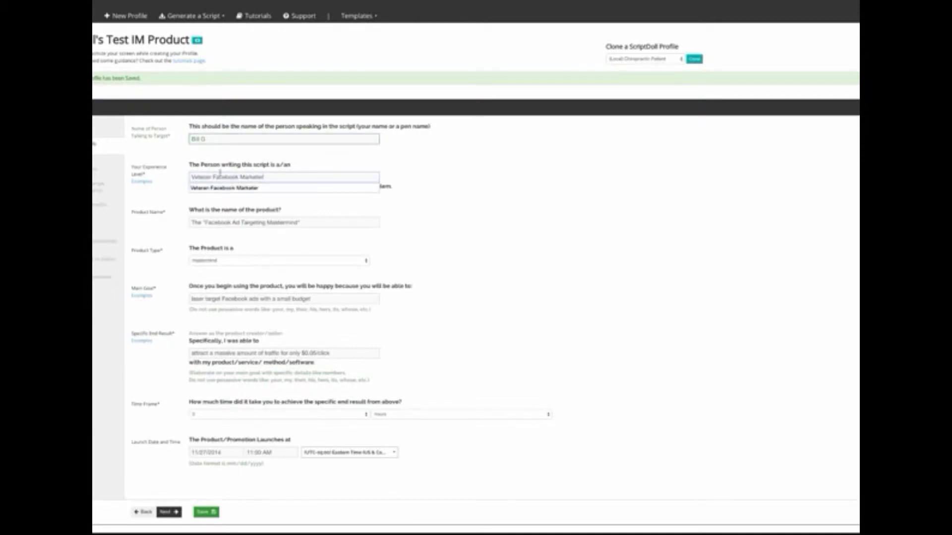
{"action": "left_click_drag", "start_coordinate": [263, 177], "coordinate": [212, 177]}
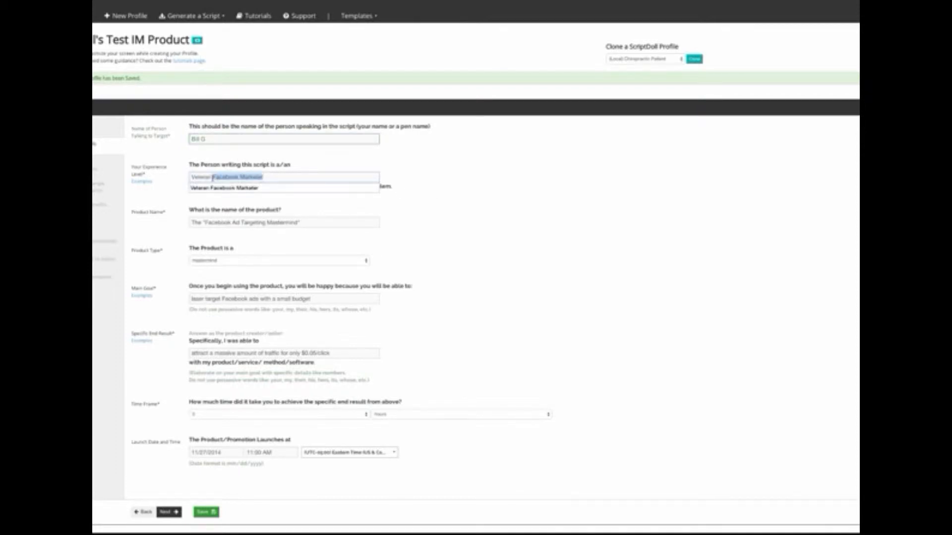
{"action": "left_click", "coordinate": [459, 212]}
Step: Set the product name to "My Awesome FB Product" and save the profile
{"action": "triple_click", "coordinate": [302, 224]}
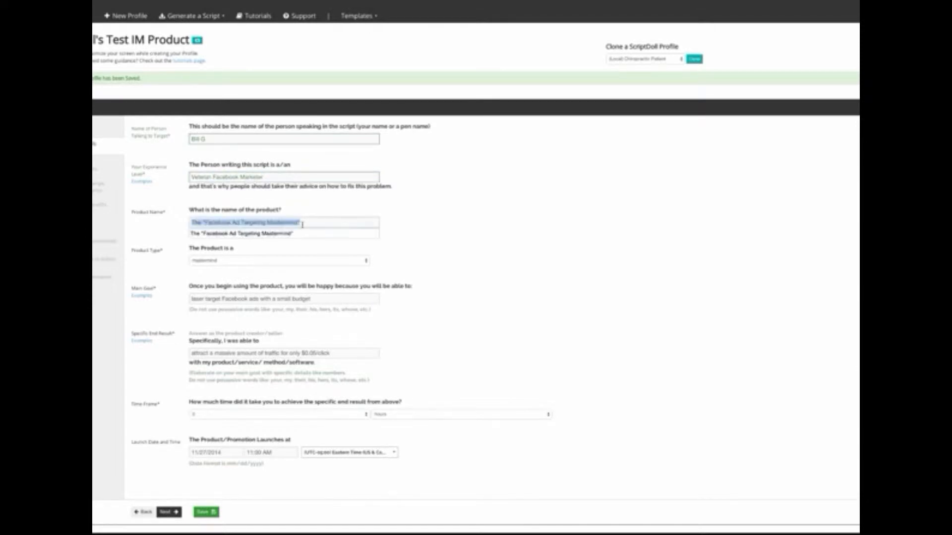
{"action": "type", "text": "My A"}
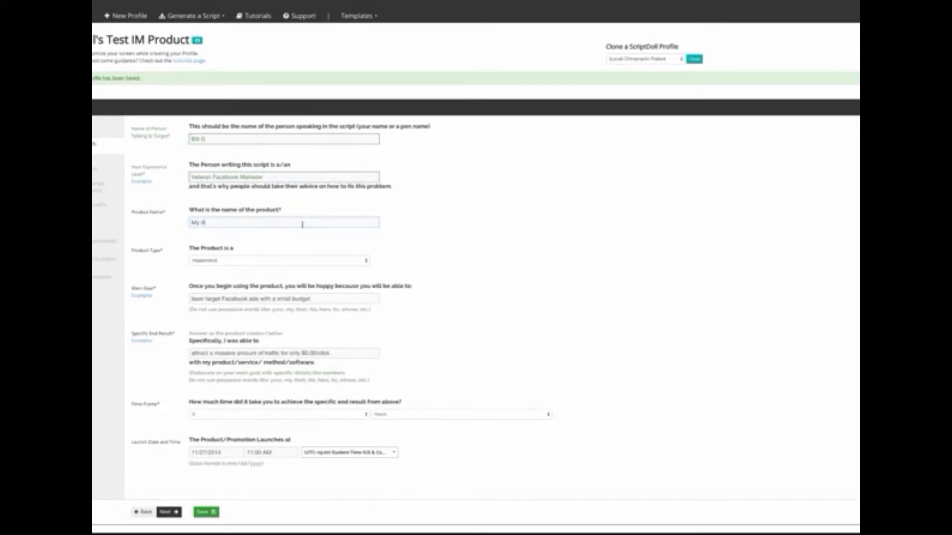
{"action": "type", "text": "wesome FB Product"}
{"action": "left_click", "coordinate": [203, 514]}
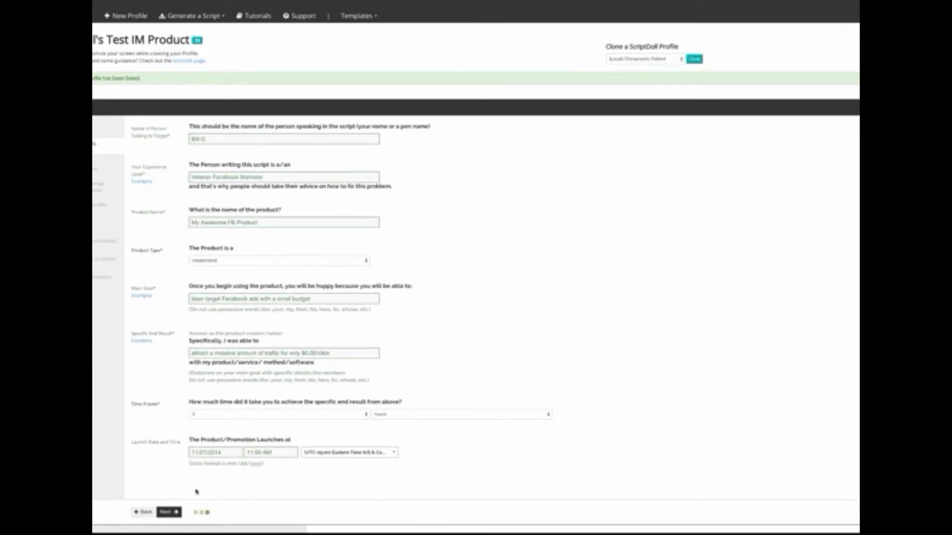
Step: Go through the profile's sections up to Features/Benefits, examining the prefilled answers such as obstacles, idea and accomplishments
{"action": "scroll", "coordinate": [161, 439], "scroll_direction": "down", "scroll_amount": 1}
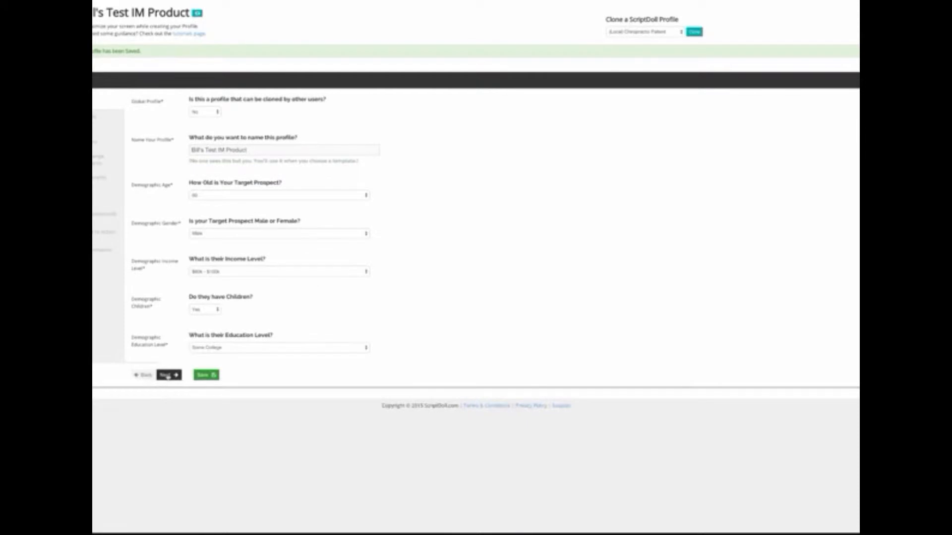
{"action": "left_click", "coordinate": [168, 376]}
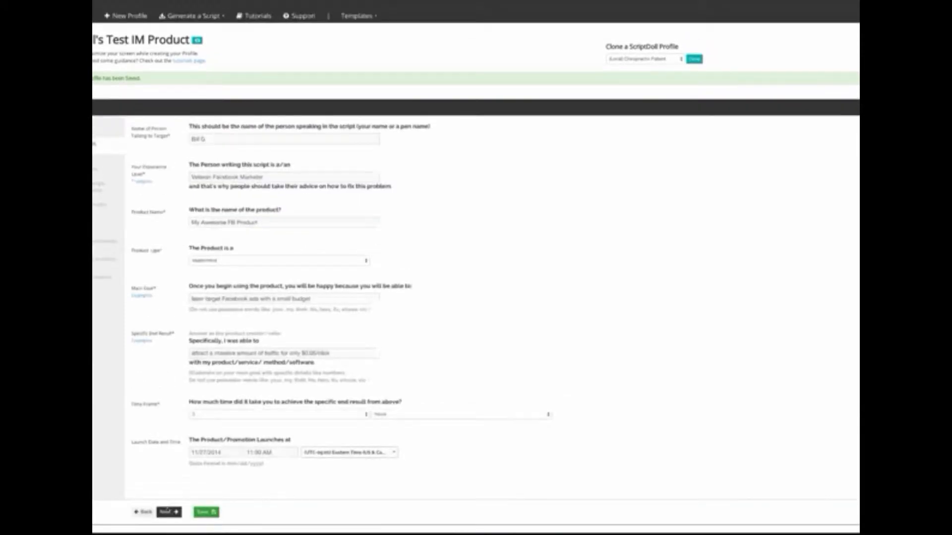
{"action": "left_click", "coordinate": [168, 511]}
{"action": "left_click", "coordinate": [168, 469]}
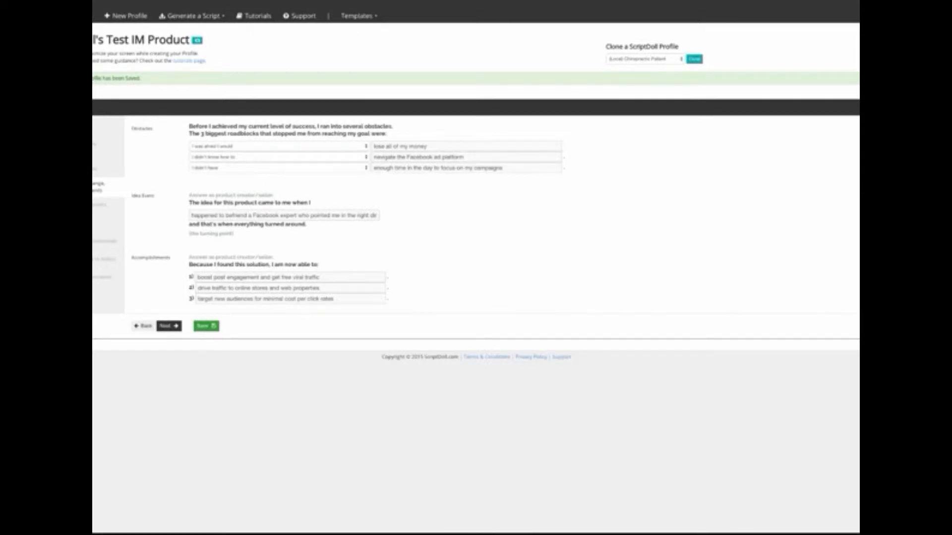
{"action": "left_click", "coordinate": [166, 327]}
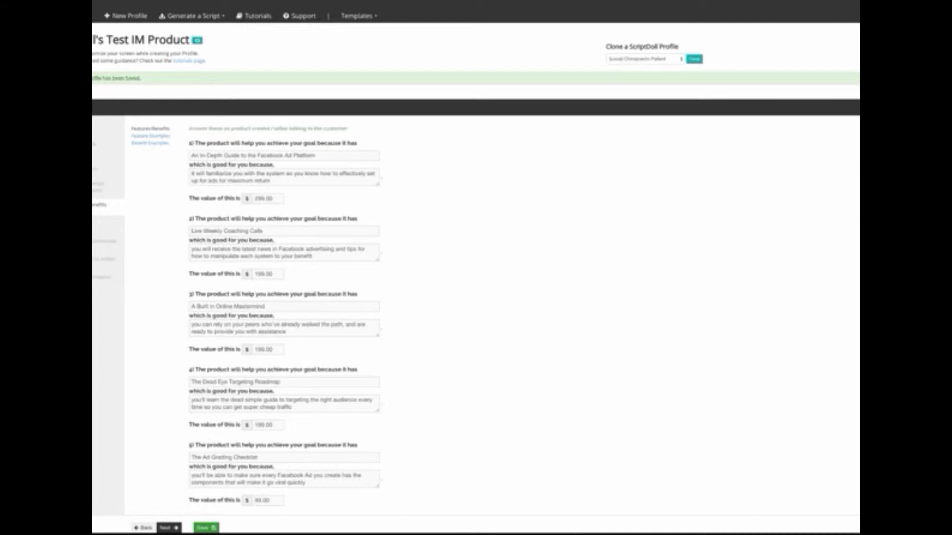
Step: Save the profile again from its first section and start generating a Sales Letter script
{"action": "left_click", "coordinate": [97, 128]}
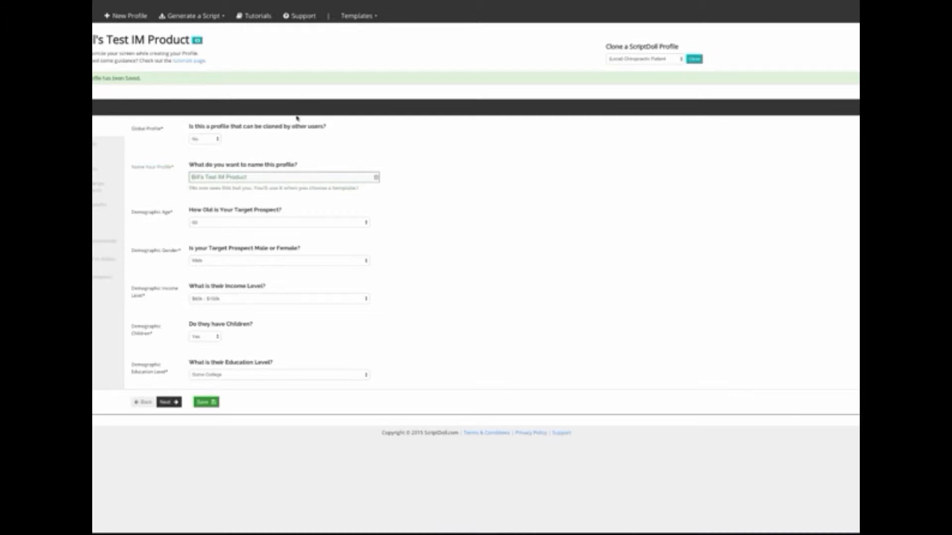
{"action": "left_click", "coordinate": [201, 402]}
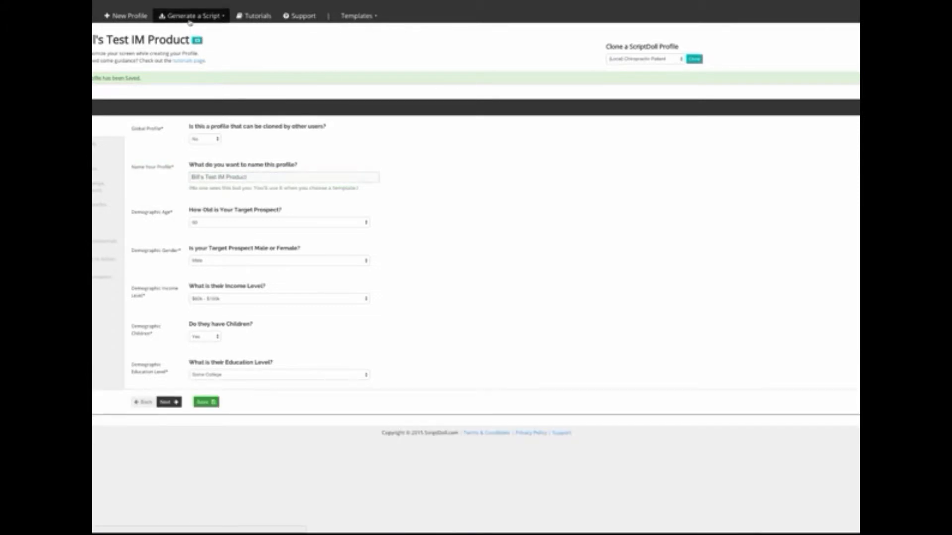
{"action": "left_click", "coordinate": [189, 21]}
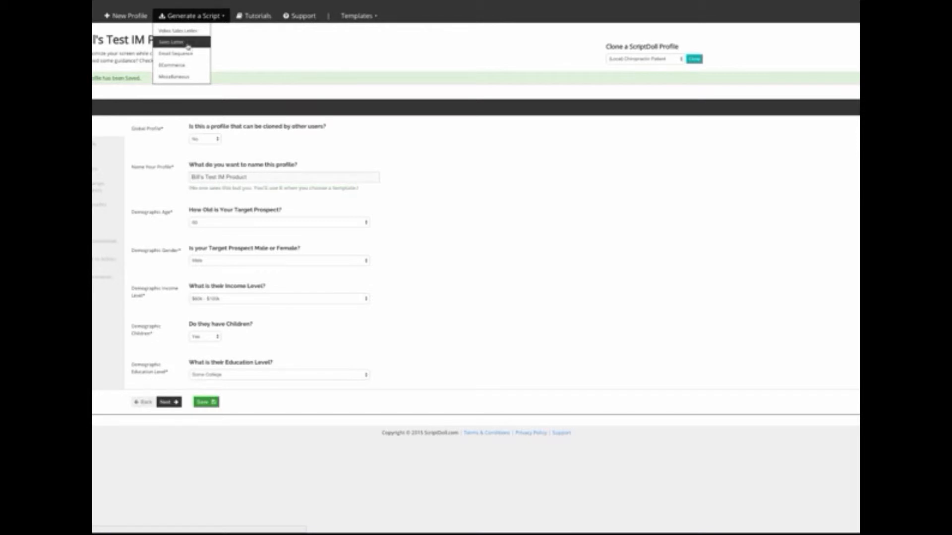
{"action": "left_click", "coordinate": [187, 43]}
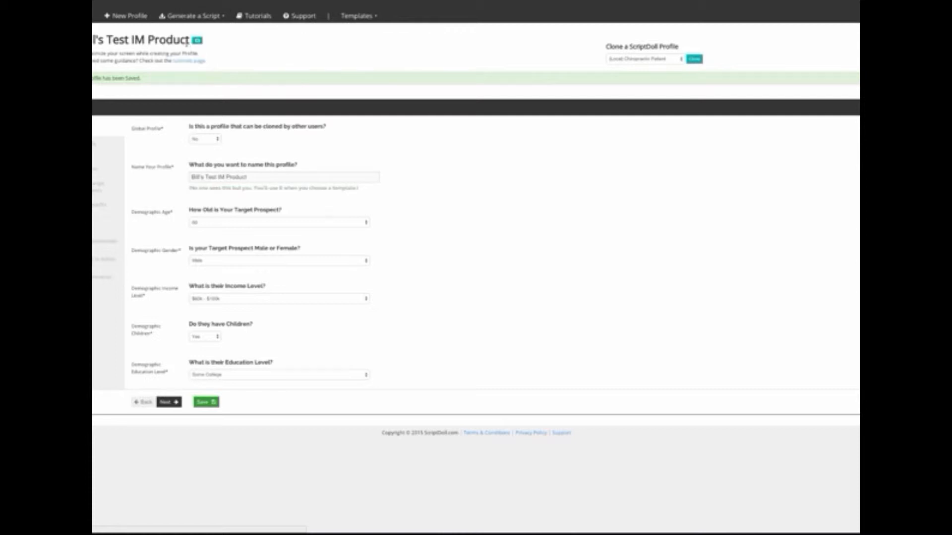